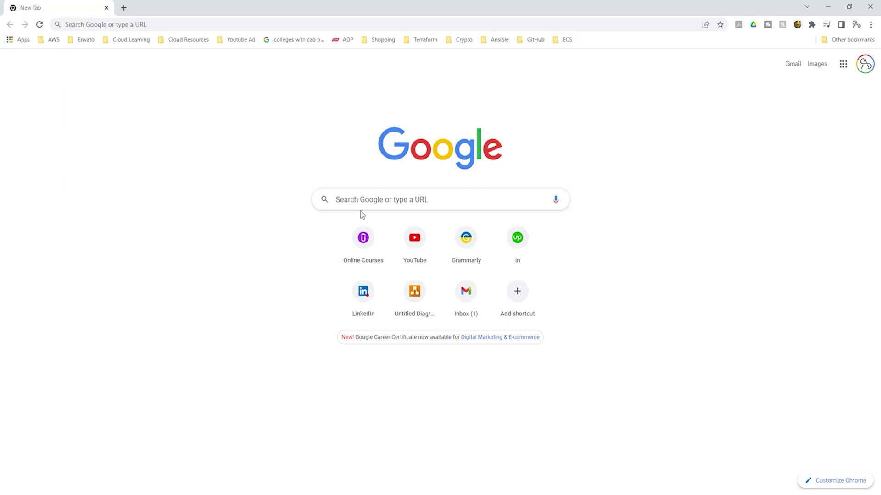
Search Google for 'docker install'.
left_click(371, 201)
type("docker install")
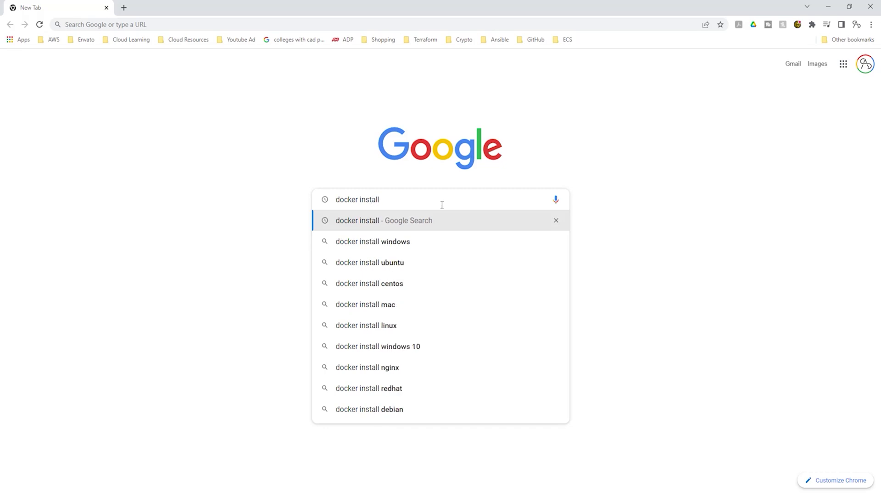
key("Return")
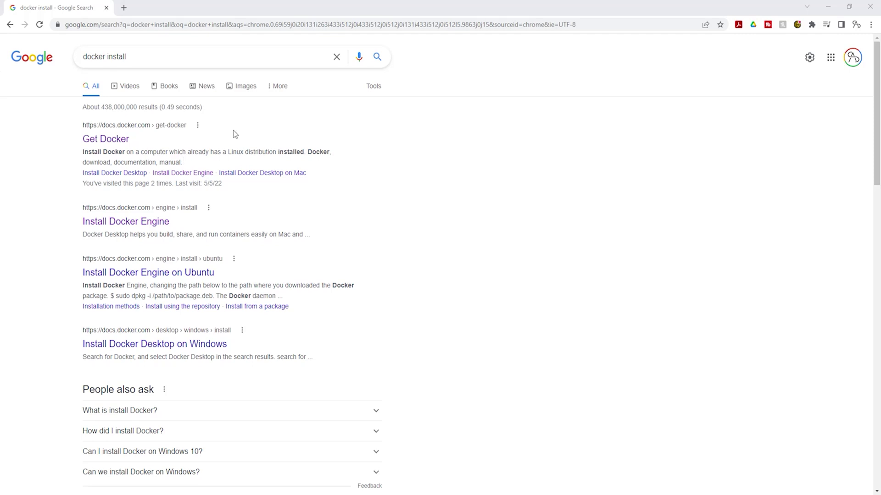
Go from Get Docker to the Docker Desktop for Windows guide and download the installer.
left_click(109, 143)
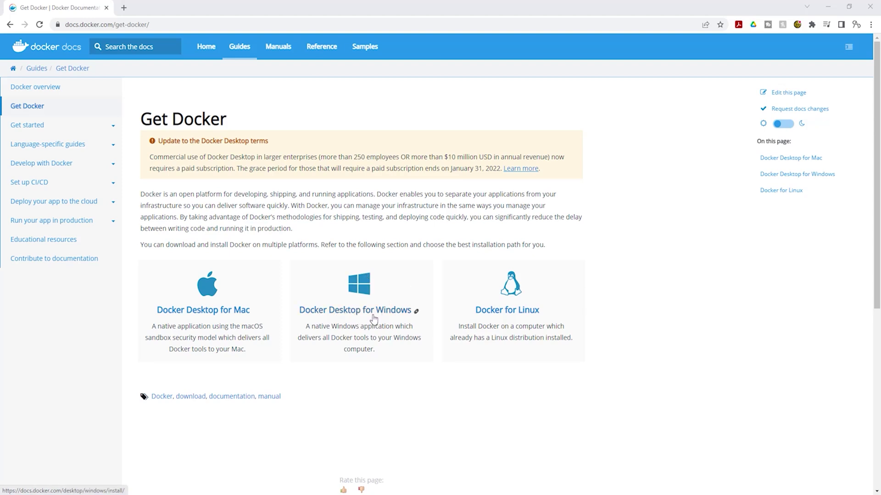
left_click(369, 316)
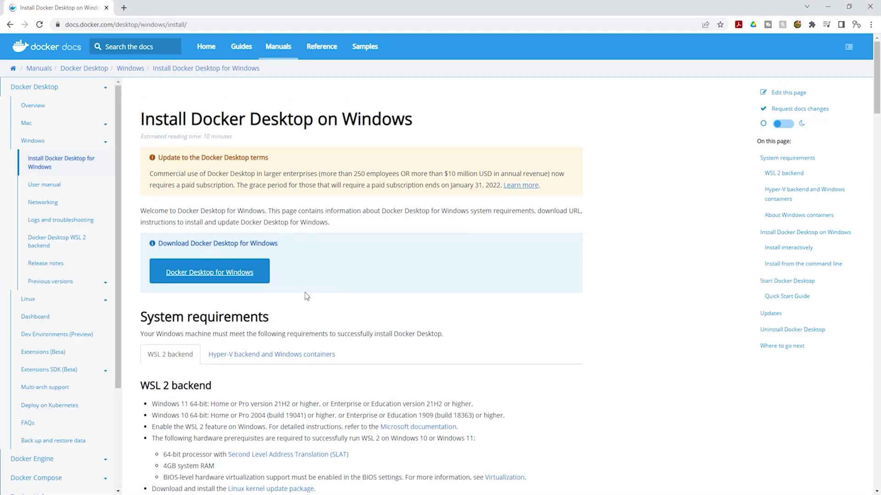
left_click(235, 281)
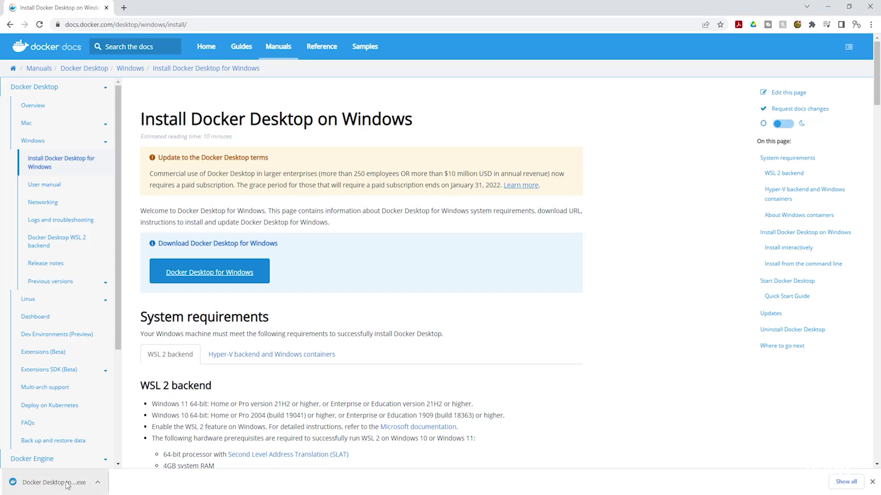
Run Docker Desktop Installer from the Downloads folder, then minimize File Explorer and Chrome.
right_click(67, 484)
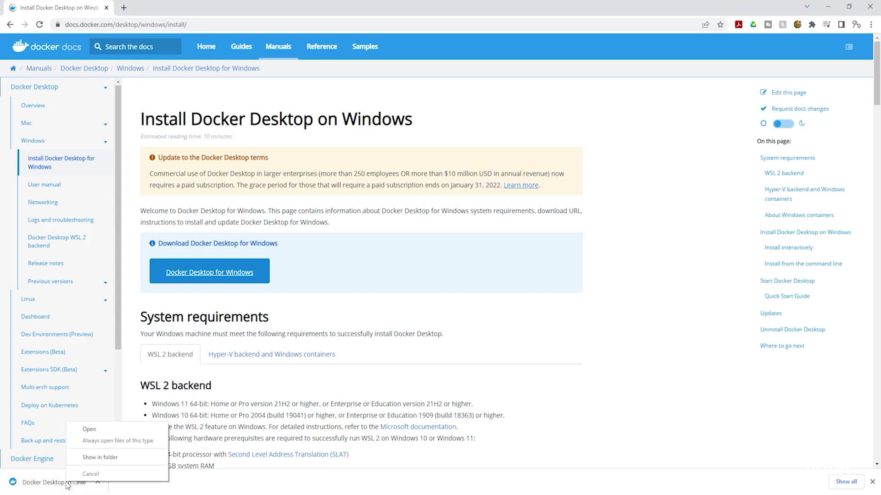
left_click(101, 457)
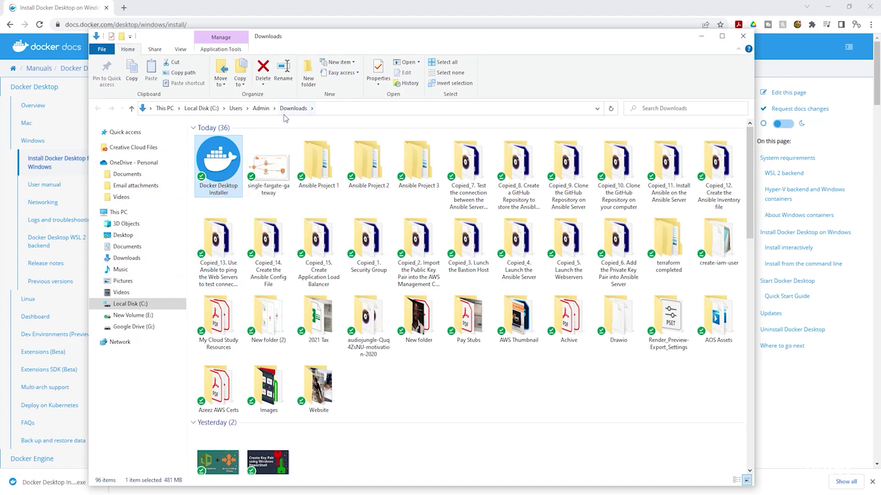
double_click(219, 168)
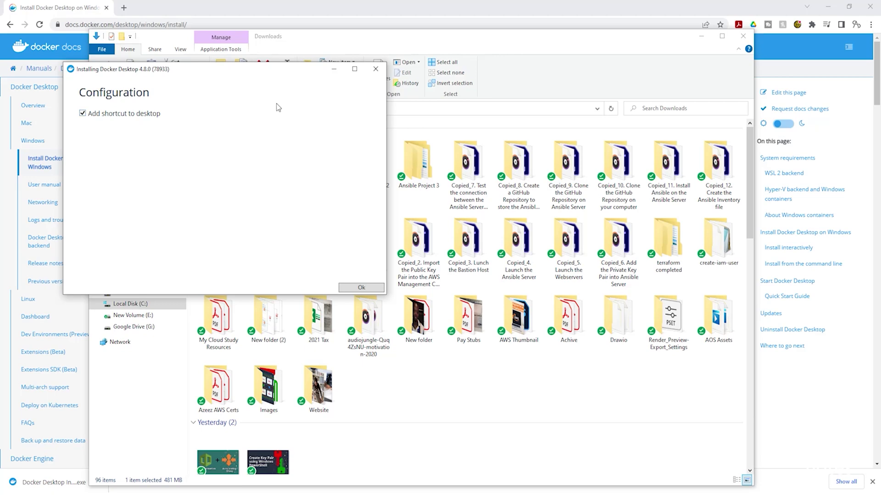
left_click(702, 39)
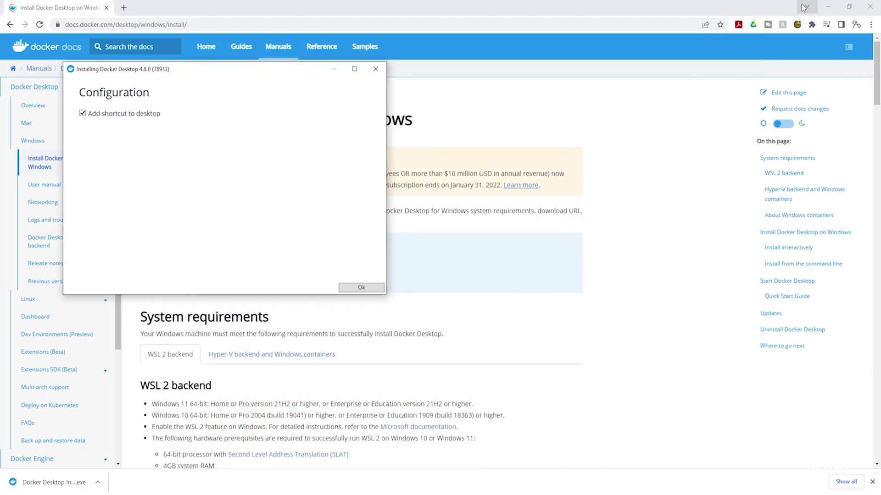
left_click(828, 6)
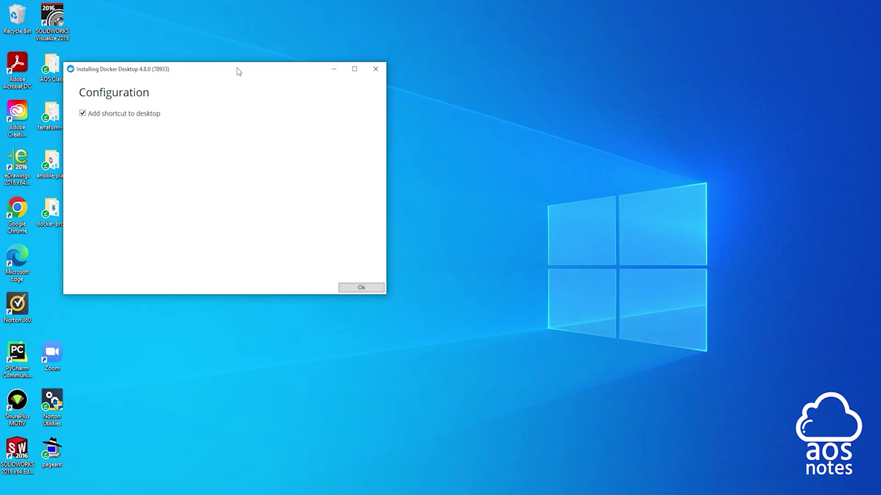
Install Docker Desktop 4.8.0 with the desktop shortcut option, then close the finished installer.
left_click_drag(238, 70, 322, 63)
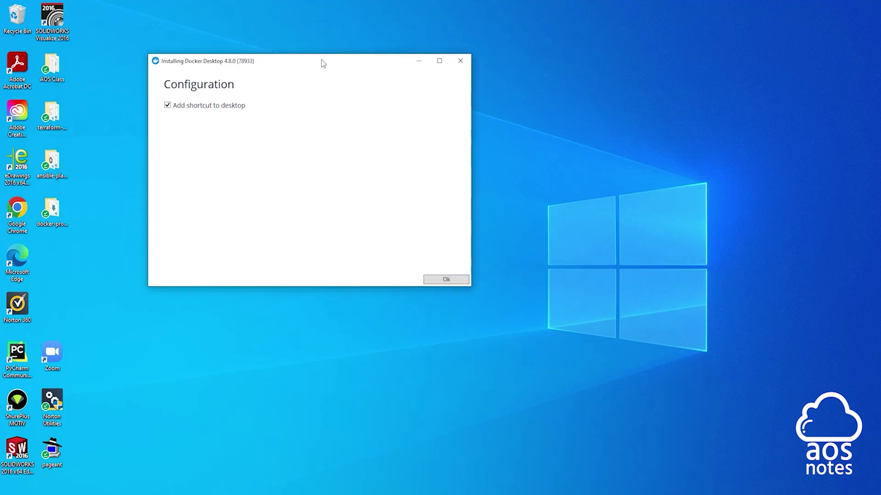
left_click(430, 281)
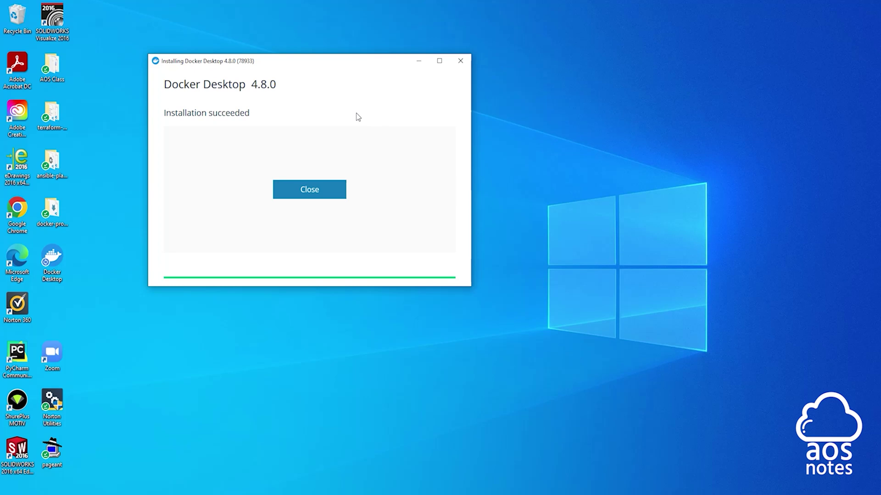
left_click(326, 191)
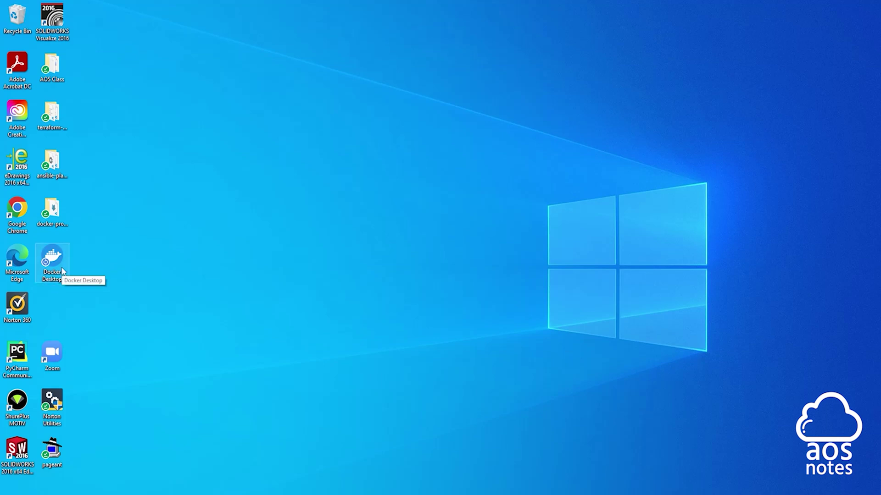
Launch Docker Desktop and accept the updated Docker service agreement terms.
left_click(12, 491)
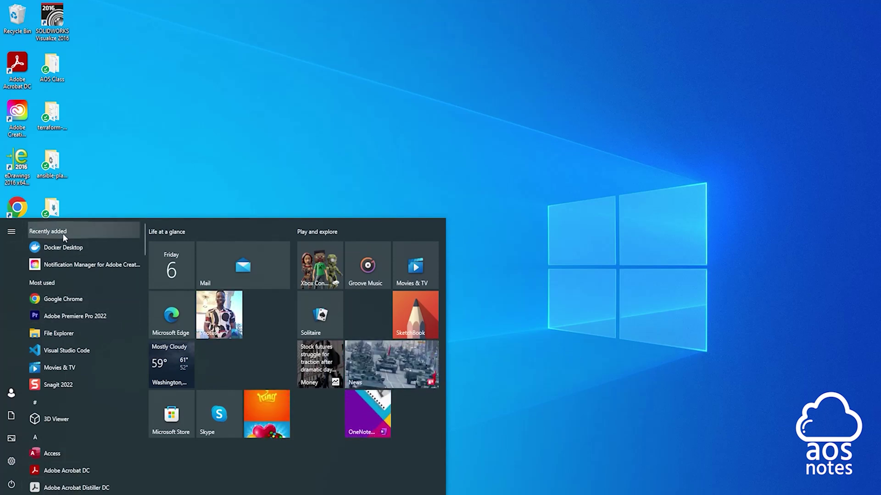
key("Escape")
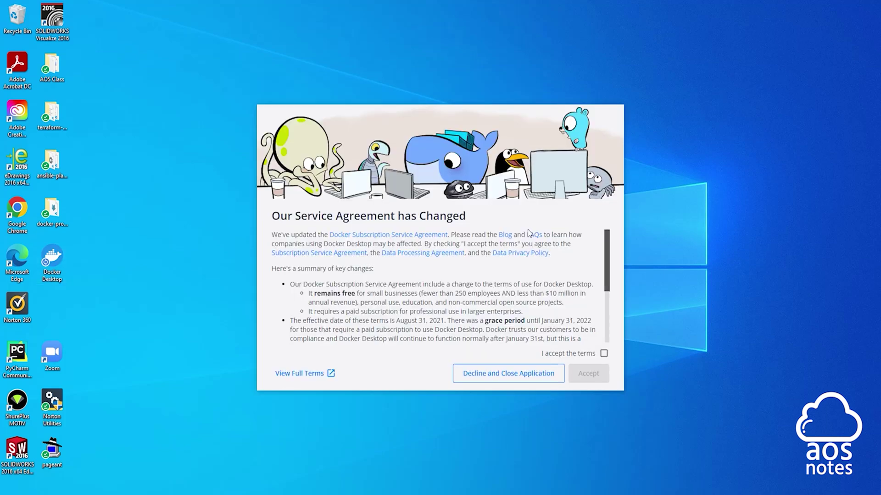
left_click(604, 354)
left_click(596, 374)
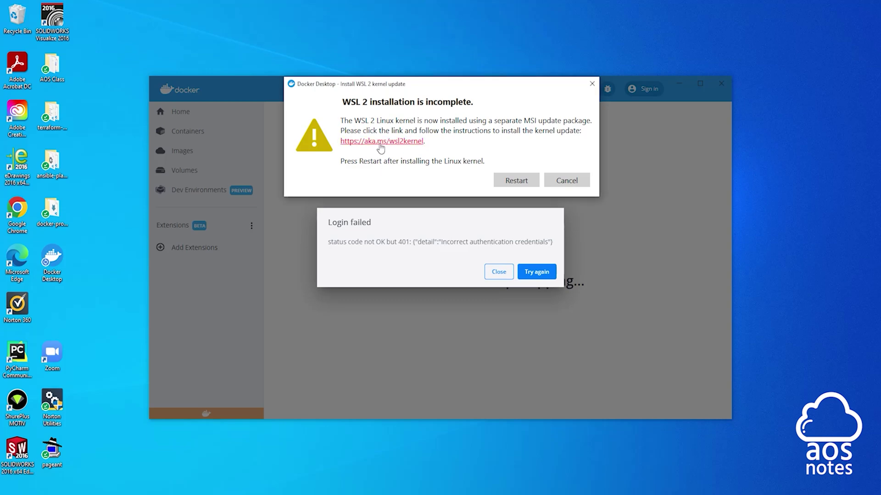
Follow the aka.ms/wsl2kernel link and download the x64 WSL2 kernel update package.
left_click(381, 142)
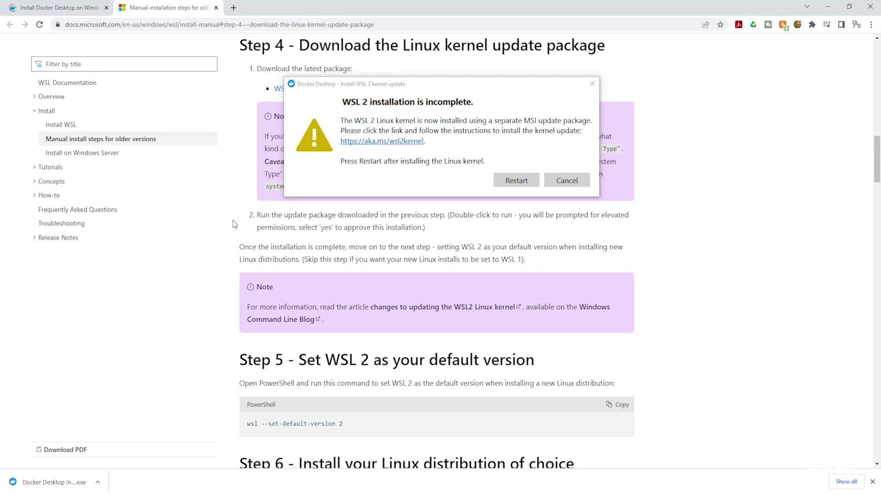
left_click_drag(408, 85, 625, 80)
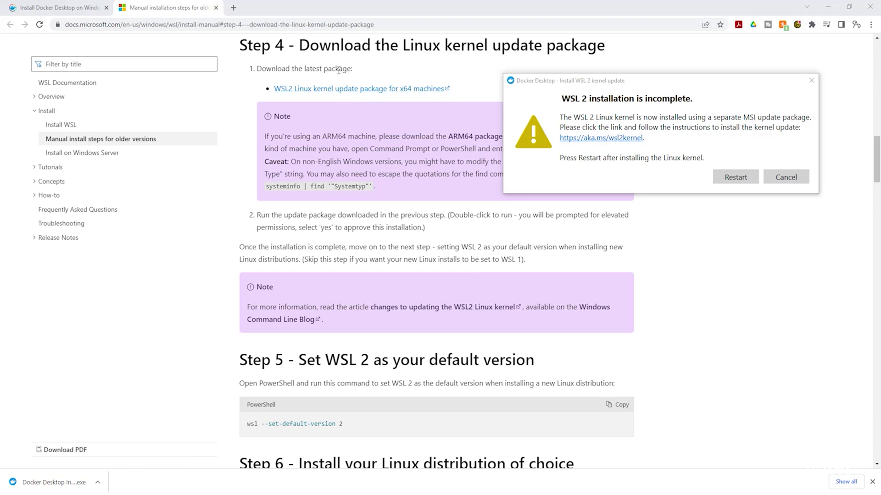
left_click(340, 90)
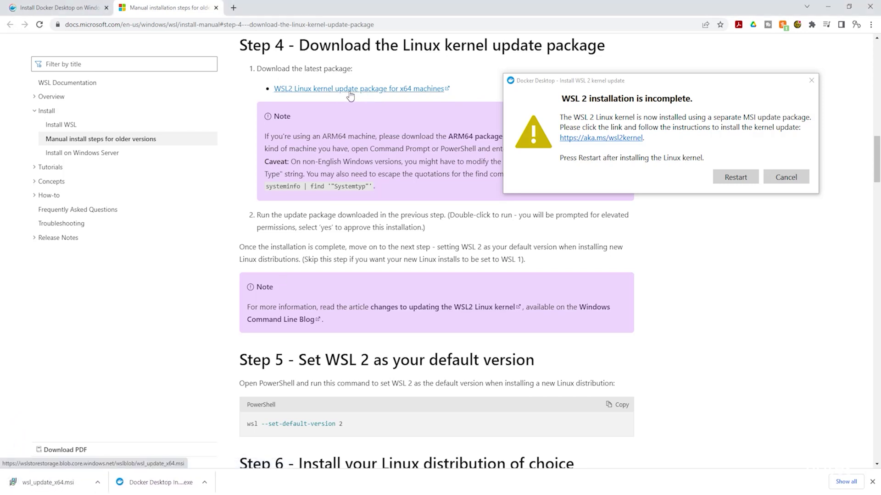
Run the downloaded wsl_update_x64.msi package from its folder.
right_click(53, 485)
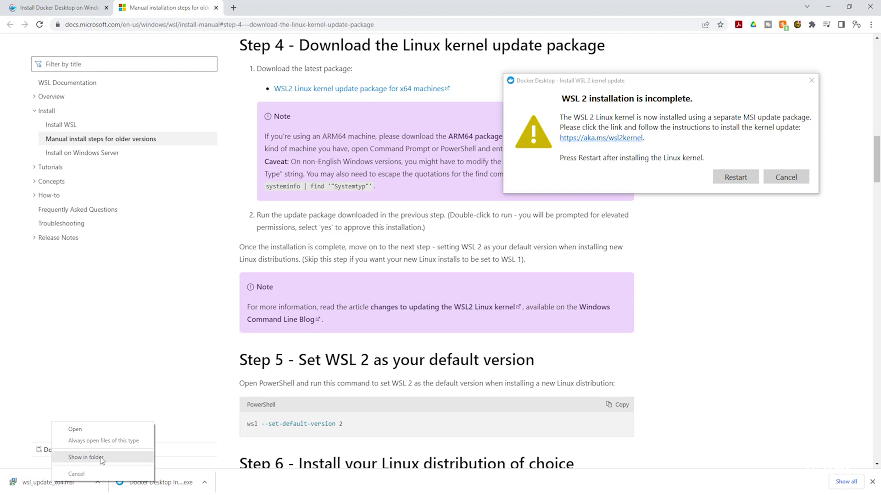
left_click(102, 458)
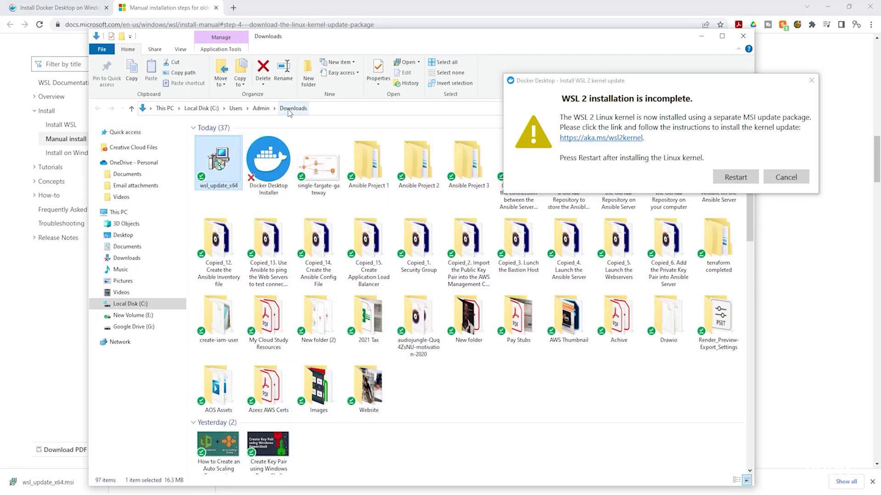
double_click(219, 163)
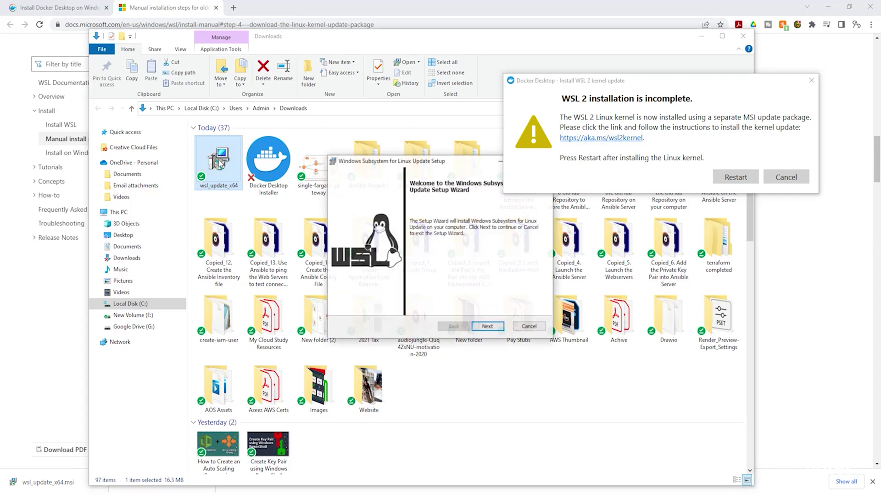
Complete the WSL Update Setup wizard and return to the WSL documentation page.
left_click(490, 329)
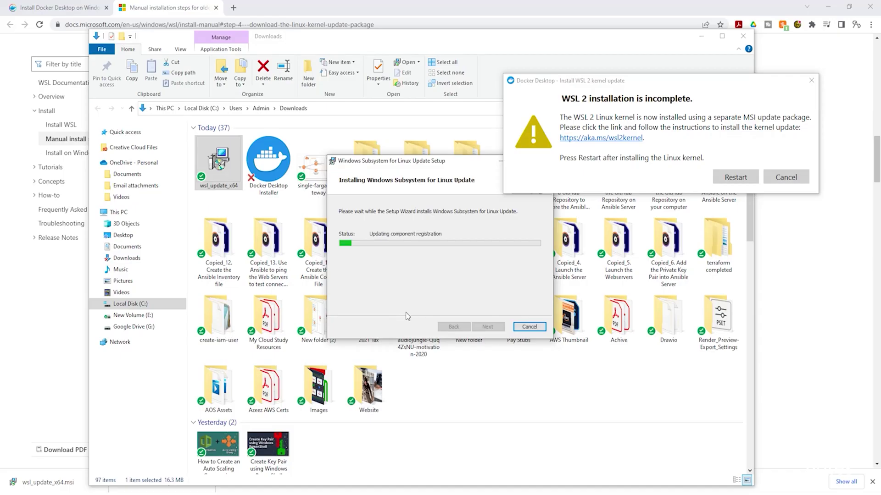
left_click_drag(583, 85, 619, 58)
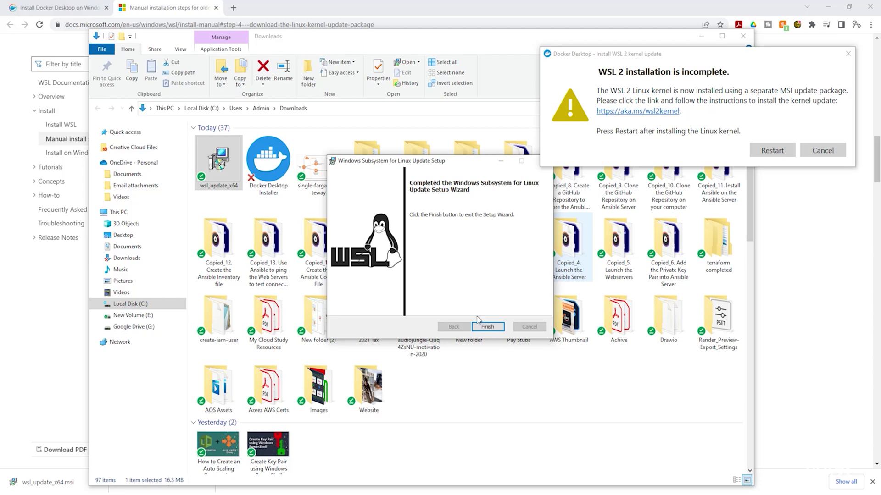
left_click(487, 327)
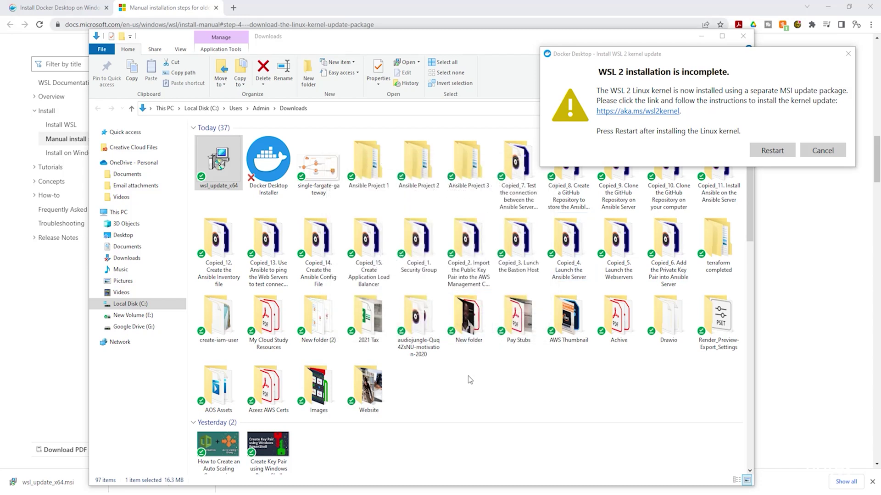
left_click(260, 4)
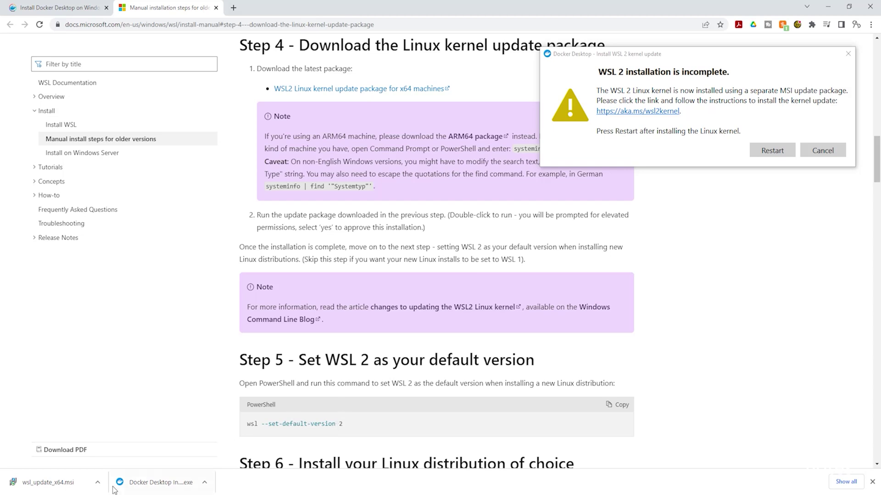
Launch Windows PowerShell from the Start search.
key("super")
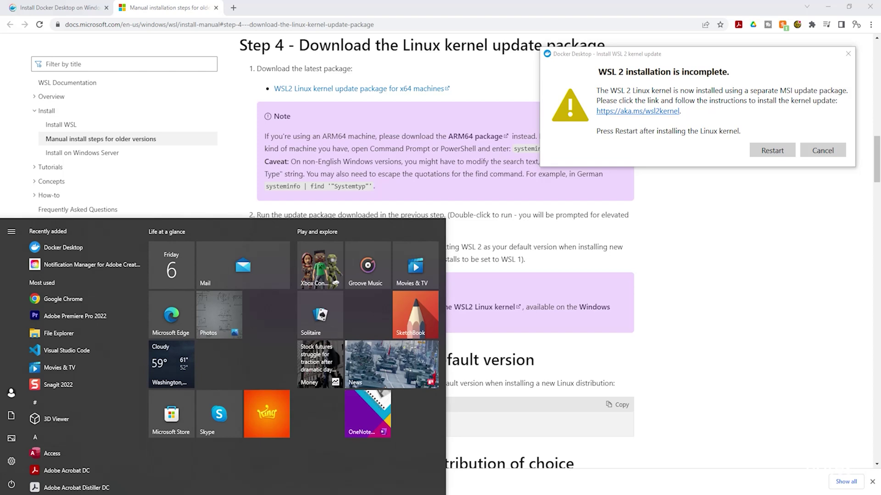
type("po")
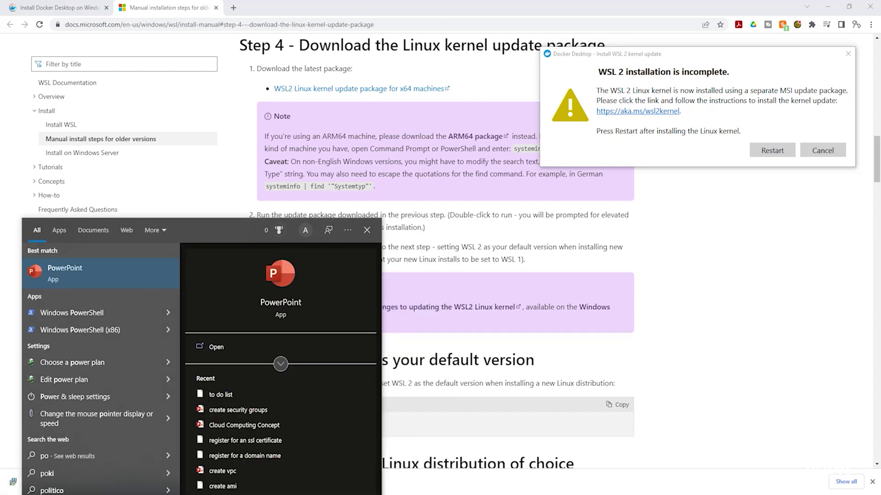
type("wersh")
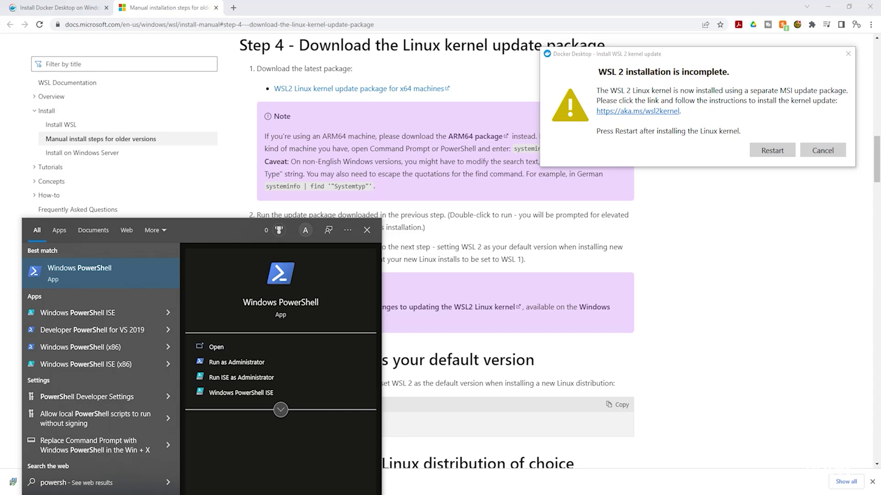
left_click(275, 310)
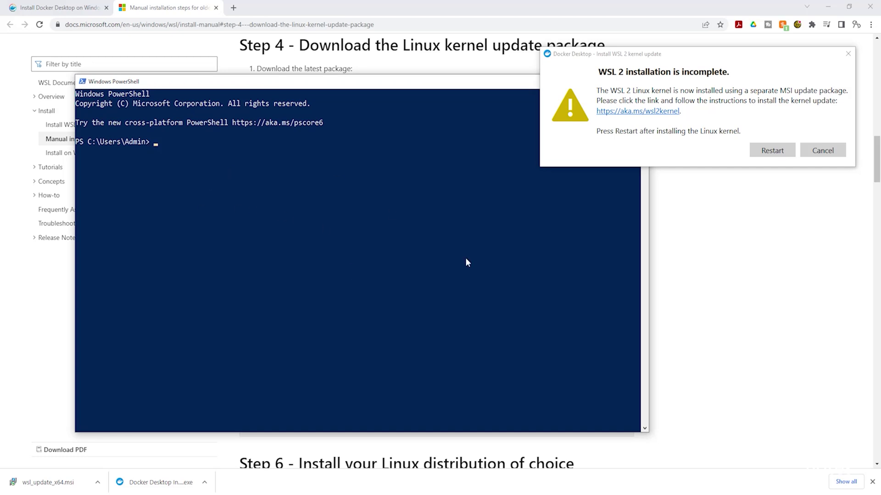
Copy 'wsl --set-default-version 2' from the docs and run it in PowerShell.
left_click(710, 283)
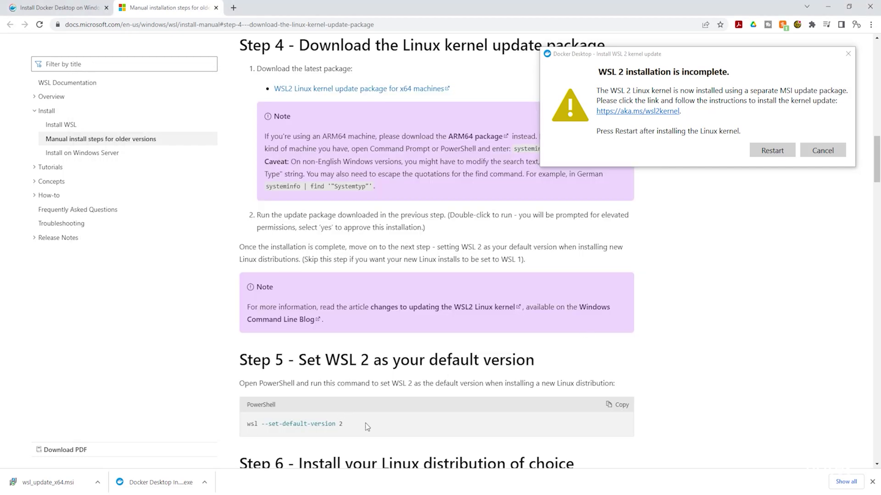
left_click(616, 406)
key("alt+Tab")
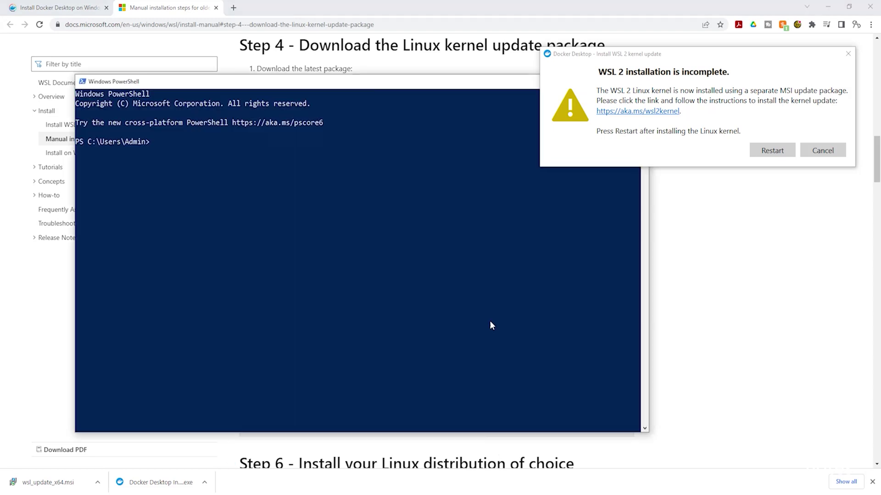
key("ctrl+v")
key("Return")
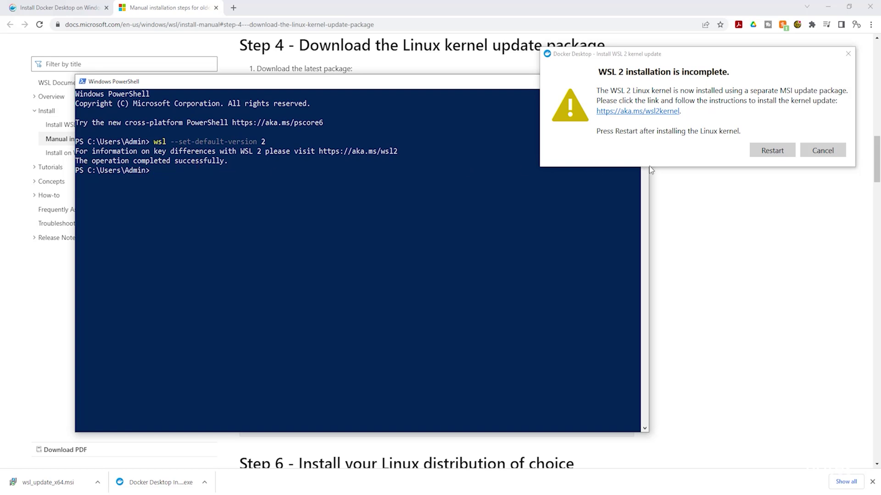
Restart Docker Desktop, dismiss the Login failed dialog, and start Sign in.
left_click(754, 155)
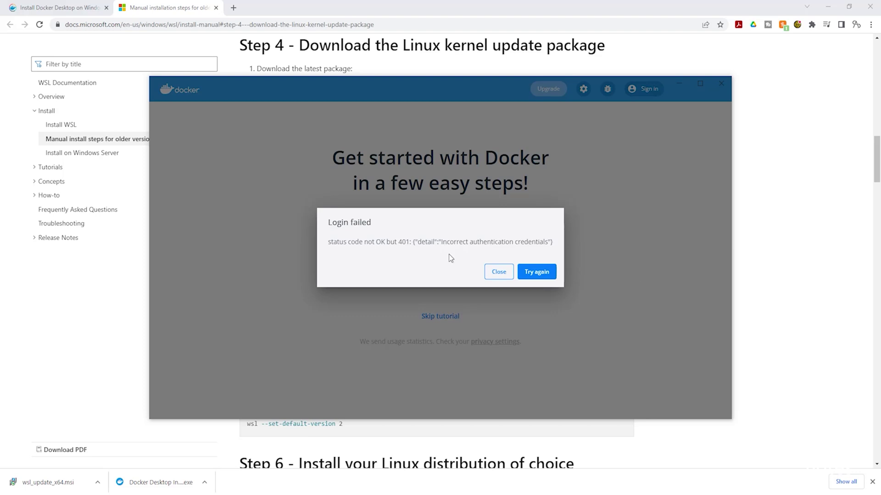
left_click(502, 275)
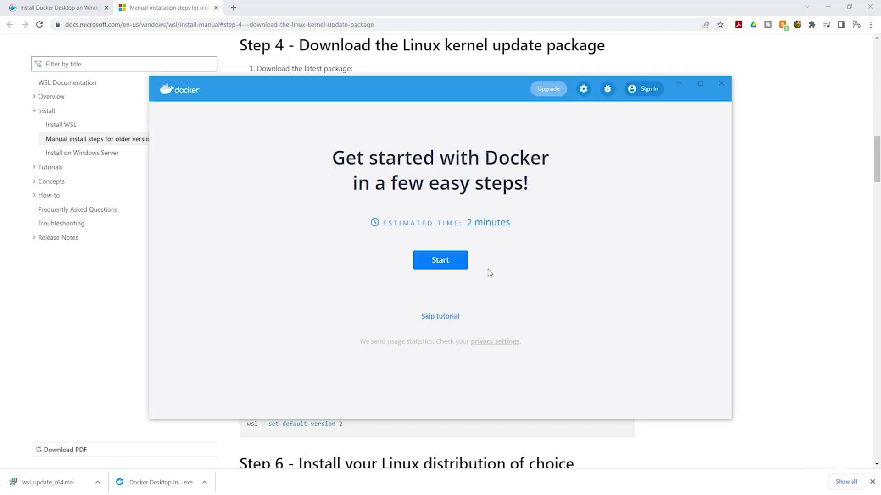
left_click(646, 88)
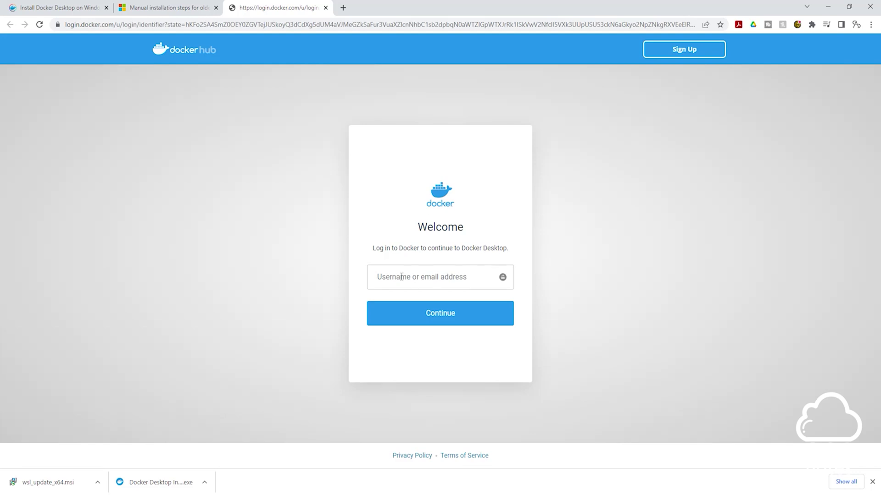
Log in to Docker Hub with the account username and password.
left_click(401, 277)
type("aosnotes77")
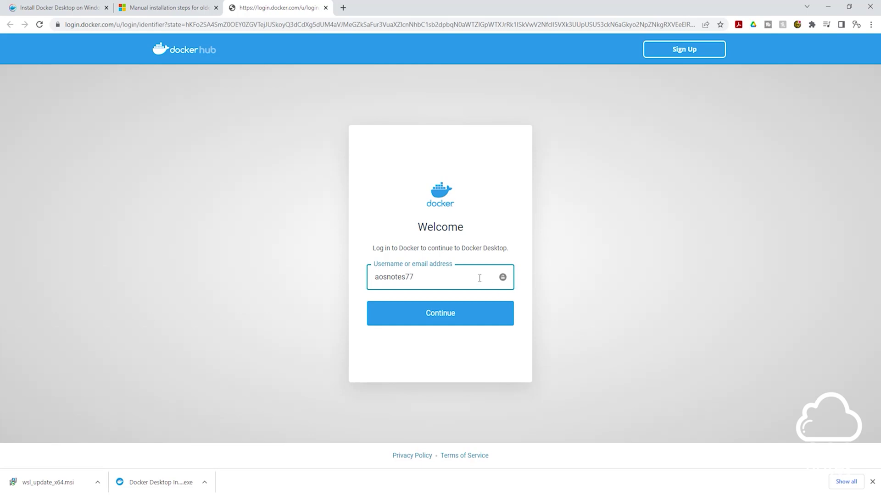
left_click(450, 318)
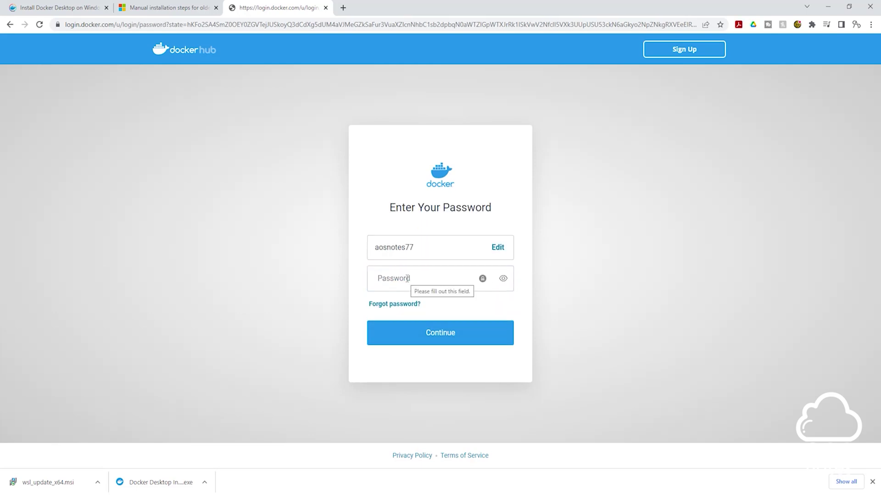
left_click(406, 279)
type("********")
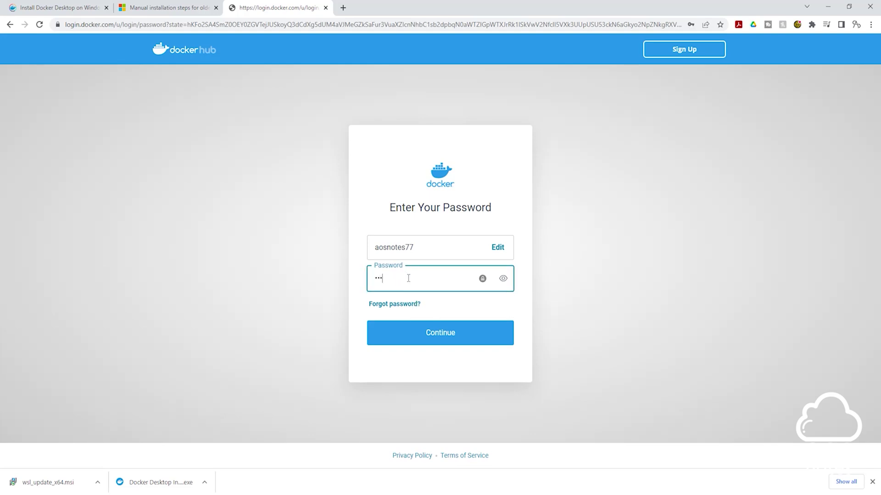
type("*****")
left_click(440, 338)
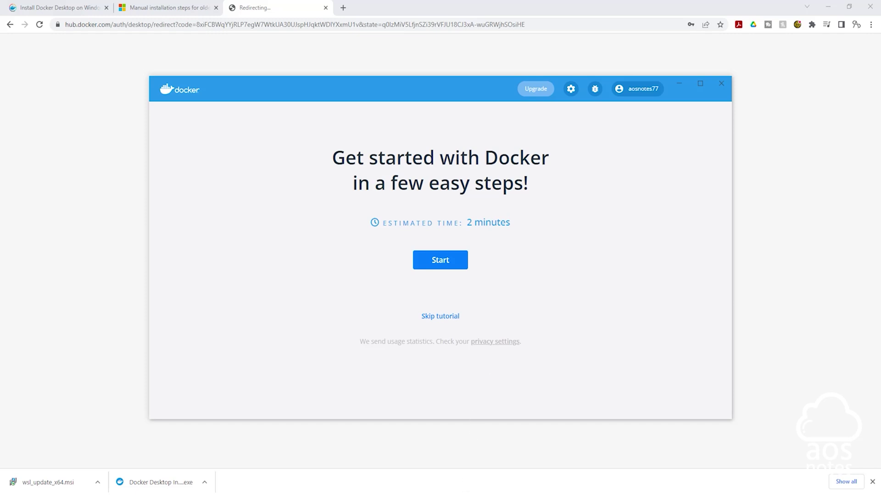
Run docker -v in PowerShell, confirming Docker version 20.10.14, build a224086.
left_click(464, 494)
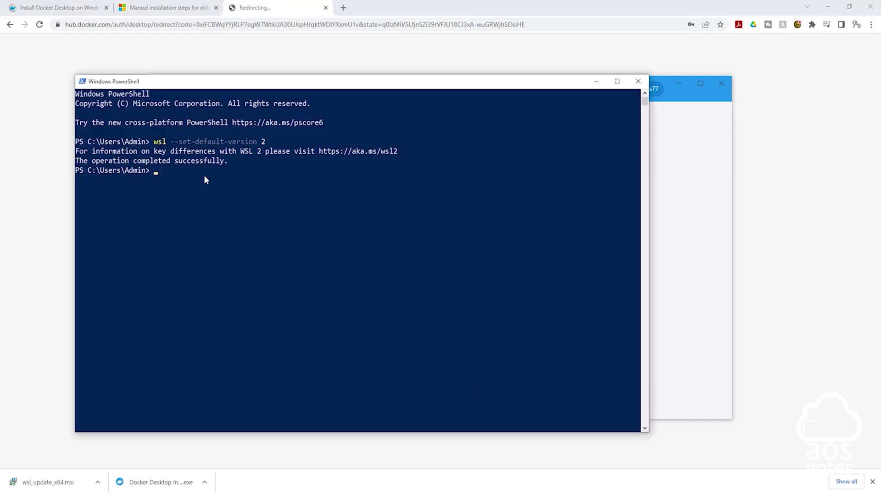
type("docker -v")
key("Return")
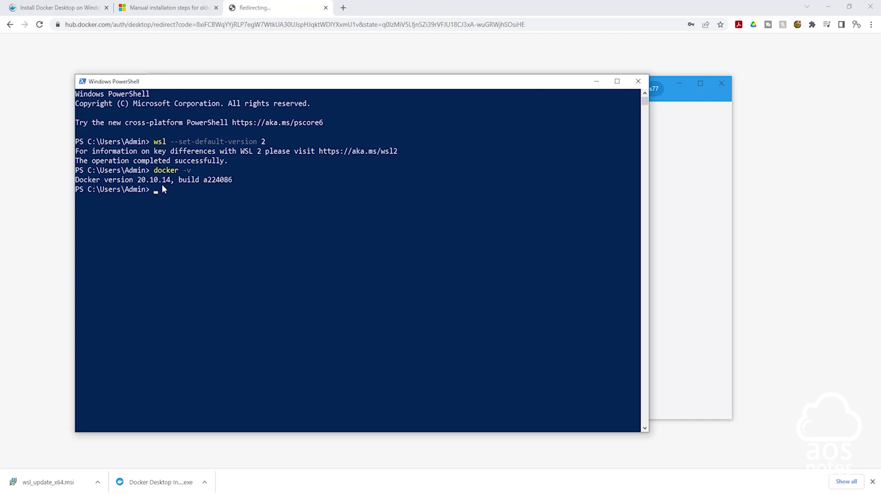